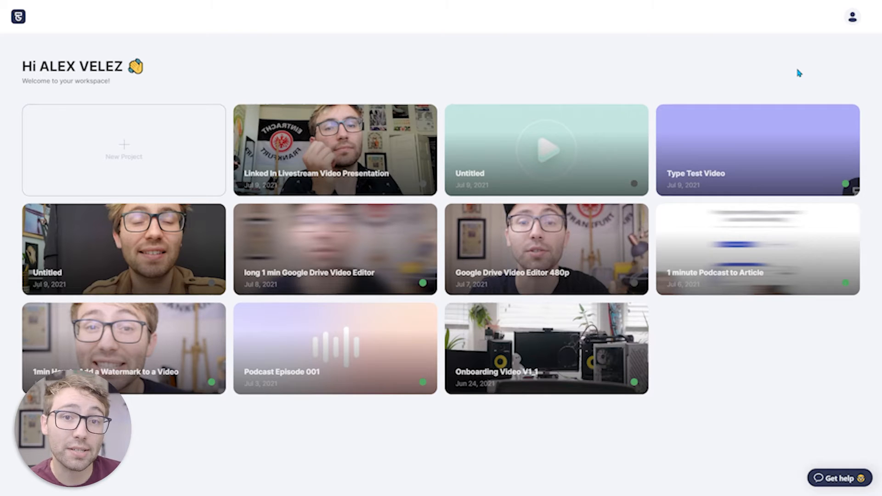
- Create a new project and upload the video Linked In Livestream Video Presentation_1.mp4 with English as the spoken language
left_click(151, 174)
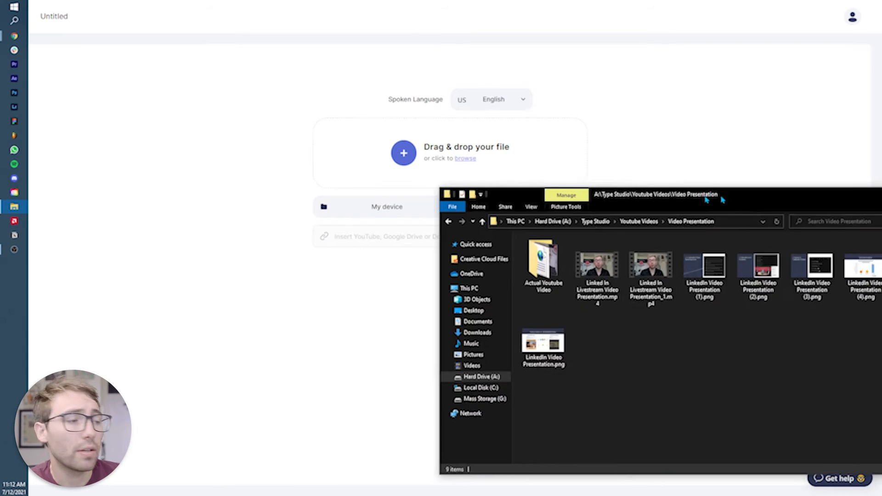
left_click_drag(719, 199, 663, 280)
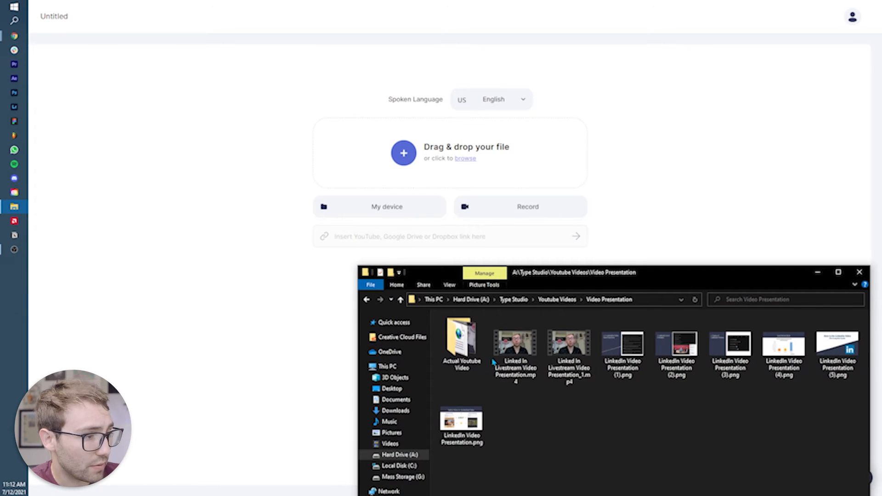
left_click_drag(571, 359, 486, 183)
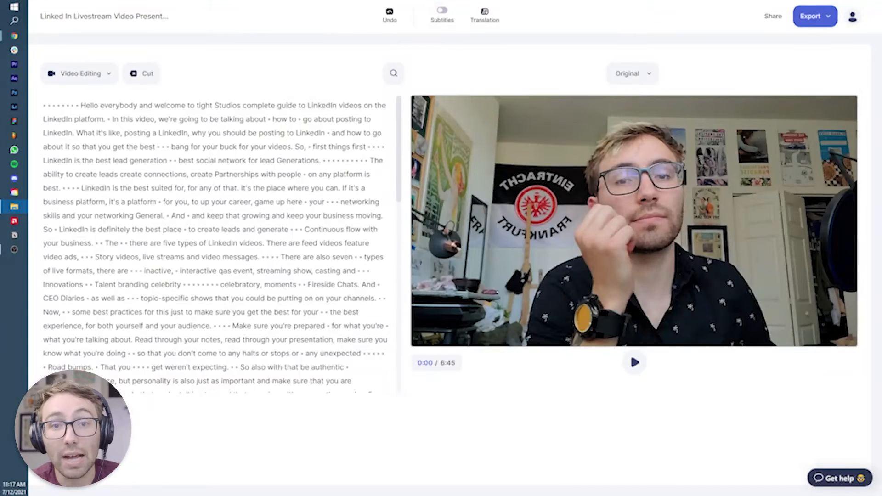
- Shrink the webcam video to roughly a third of the canvas width and place it in the canvas's lower-left corner
left_click(698, 266)
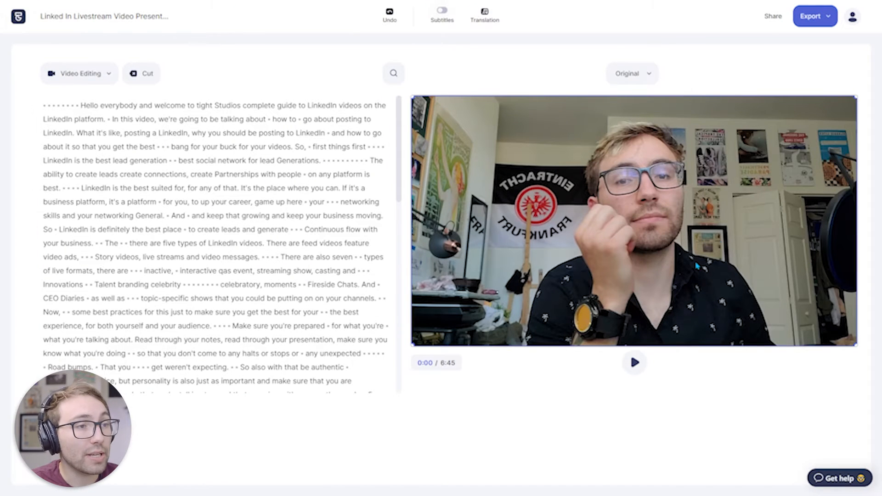
left_click_drag(855, 98, 551, 266)
left_click_drag(479, 308, 476, 308)
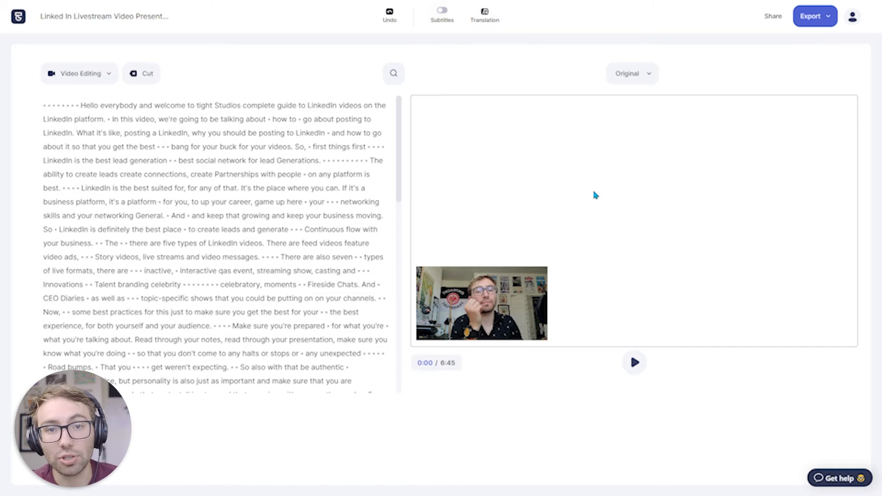
- Cut the silent pauses at the start of the transcript before "Hello everybody" and play the trimmed opening
left_click(58, 133)
left_click(65, 106)
left_click(69, 106)
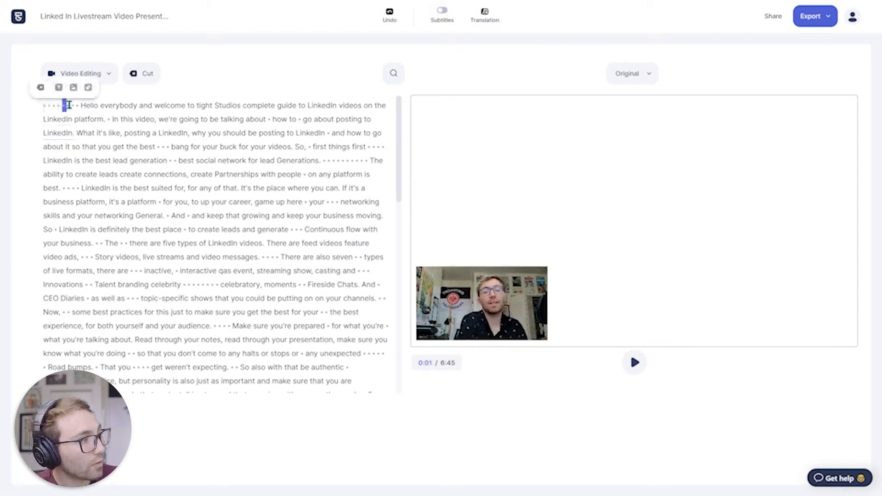
left_click_drag(47, 109, 43, 108)
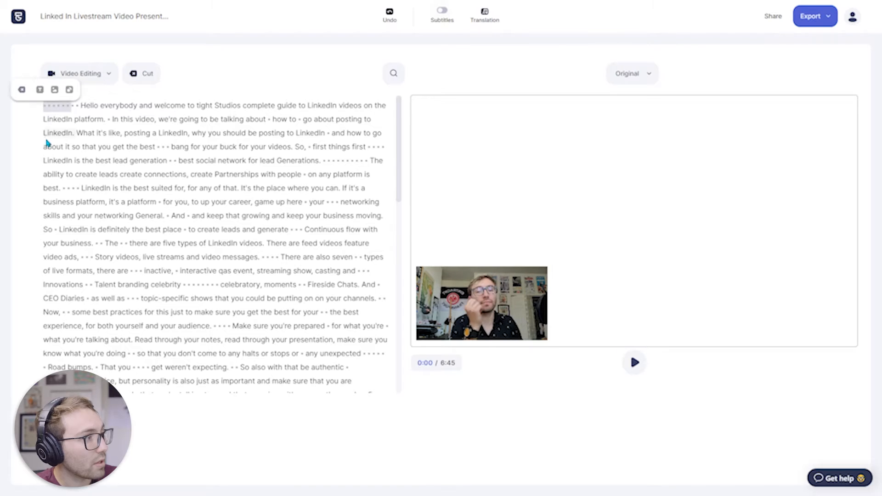
left_click(20, 90)
key("space")
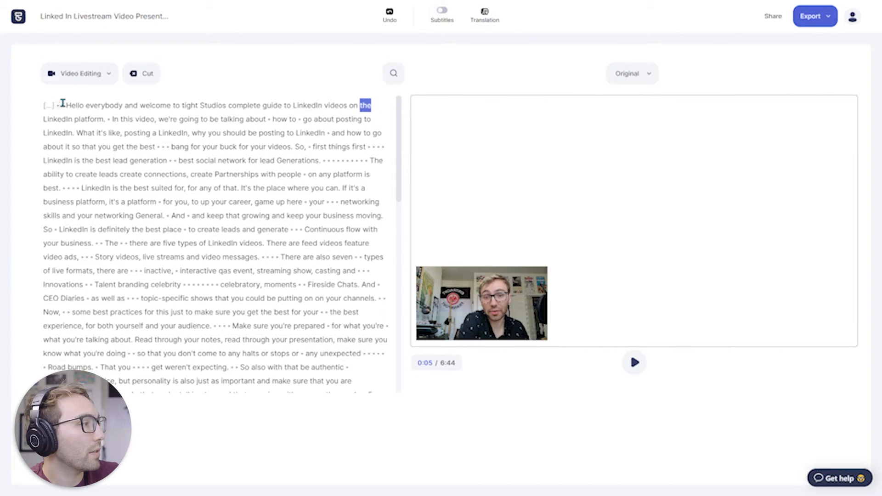
- Add the "How to Do LinkedIn Video" title slide over the intro ending at "bang for your buck for your videos" and enlarge it to fill the canvas
left_click(57, 106)
left_click(282, 145, "shift")
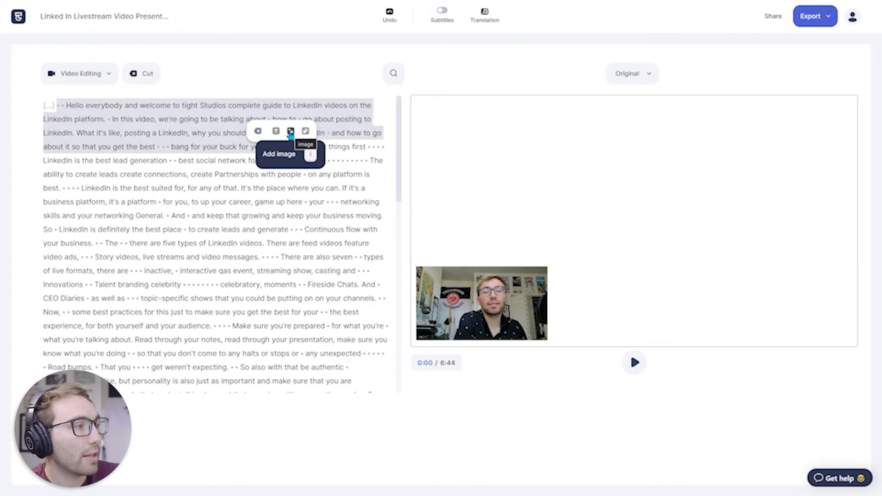
left_click(291, 131)
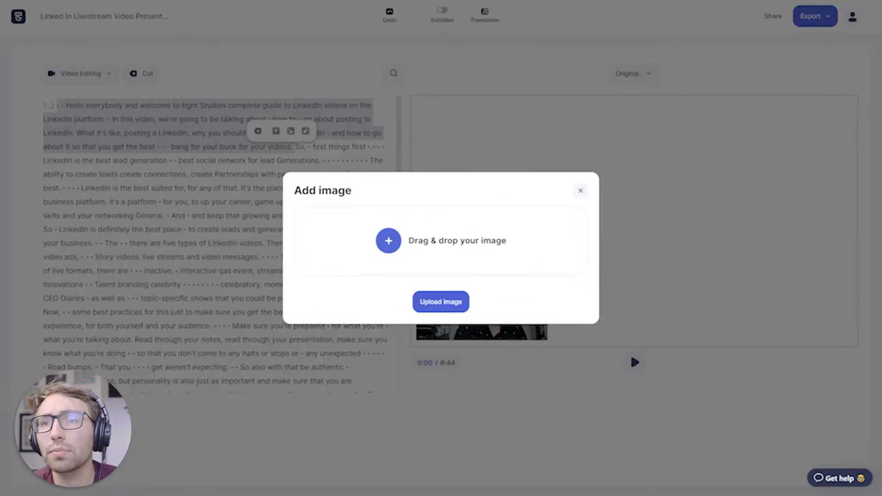
left_click_drag(881, 250, 640, 323)
left_click_drag(713, 394, 487, 246)
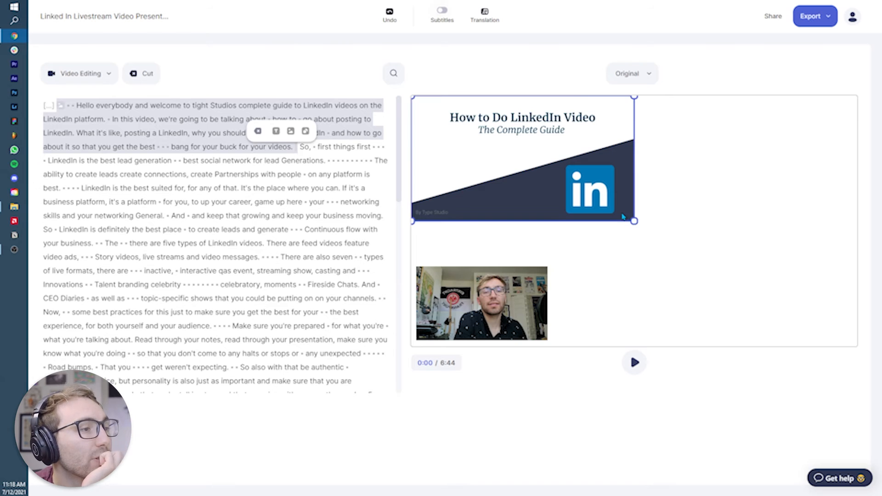
left_click(619, 214)
left_click_drag(634, 221, 857, 346)
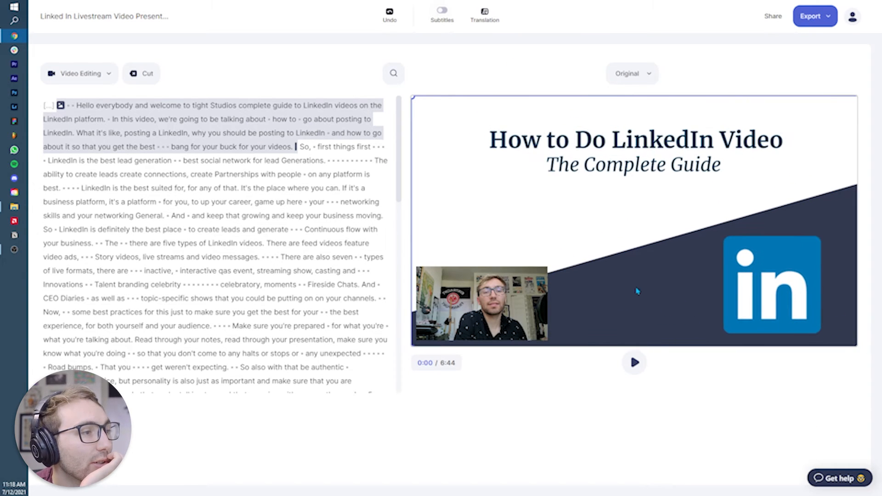
- Play the intro from its beginning to check the title slide with the webcam video
left_click(68, 104)
key("space")
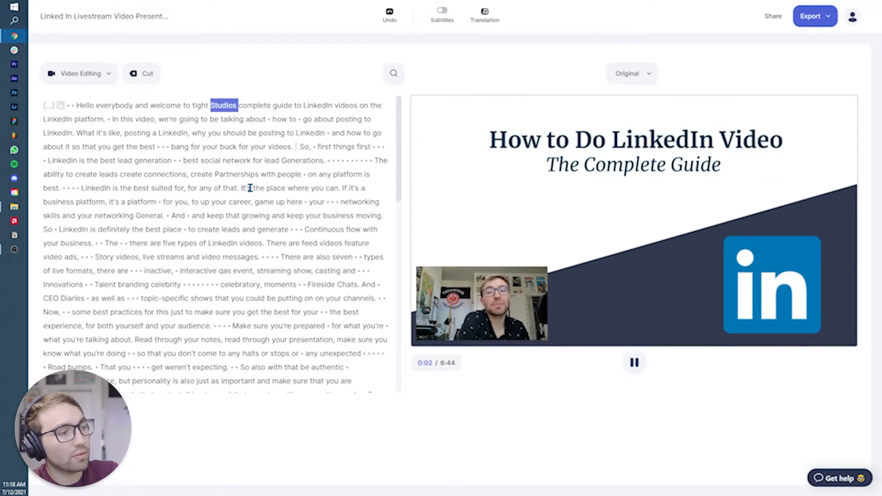
key("space")
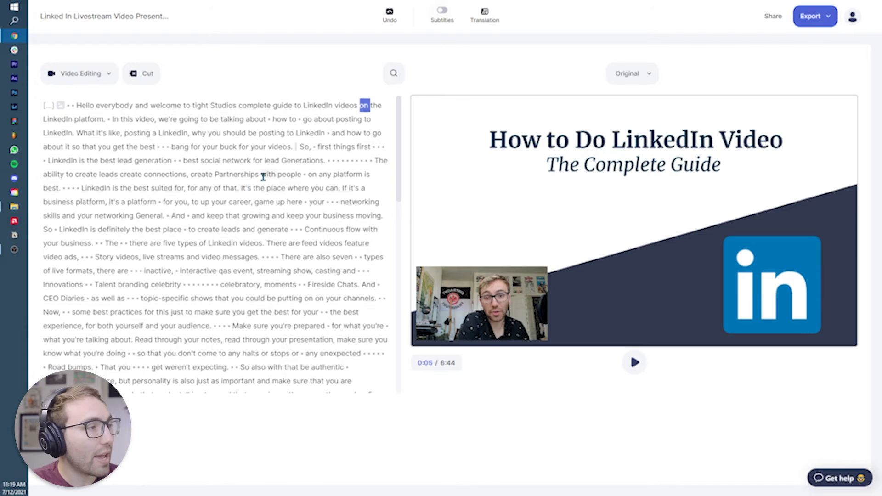
- Add the Lead Generation slide image over the passage from "So, first things first" to "flow with your business"
left_click_drag(299, 147, 103, 245)
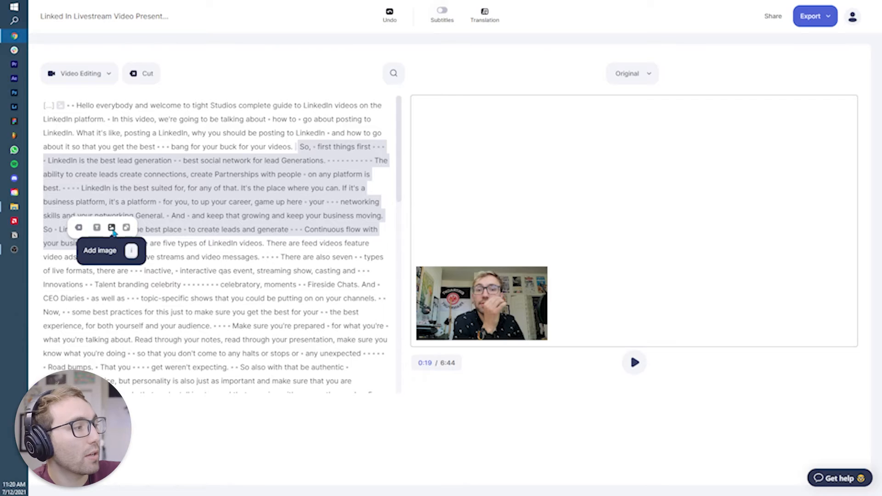
left_click(112, 228)
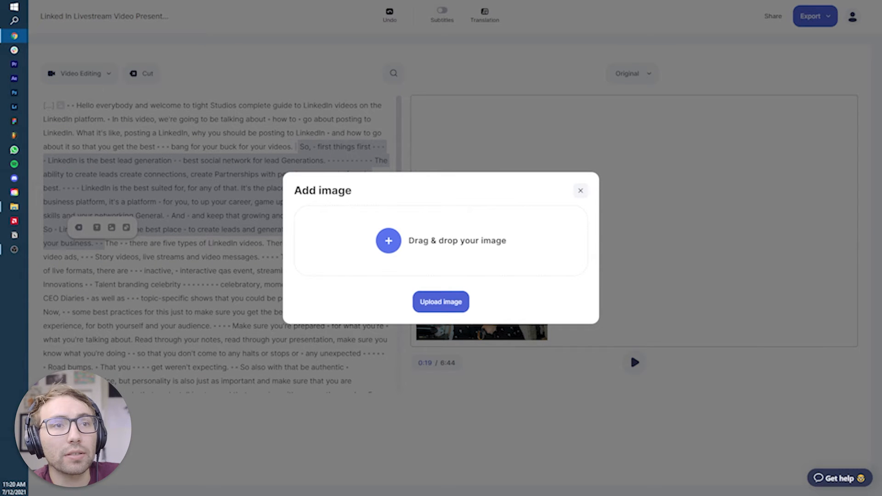
key("alt+Tab")
left_click_drag(658, 405, 481, 244)
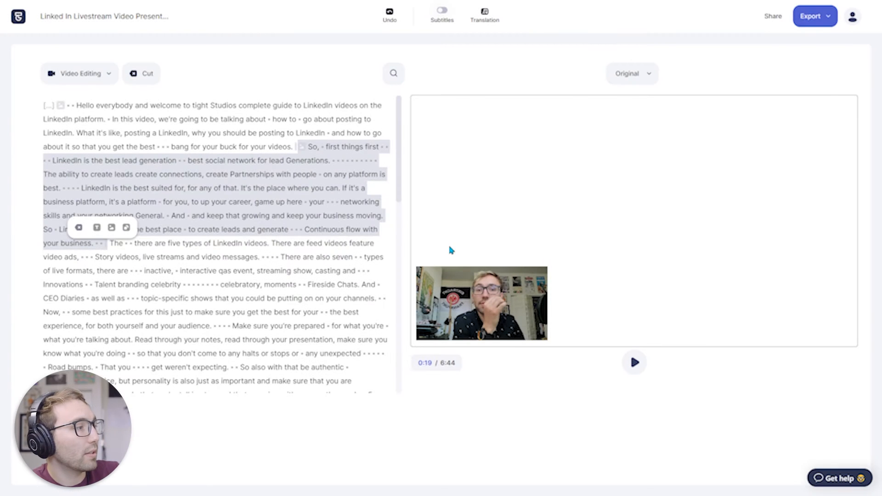
- Enlarge the Lead Generation slide to fill the canvas and send it behind the webcam video
left_click(628, 215)
left_click_drag(634, 219, 856, 346)
left_click(650, 81)
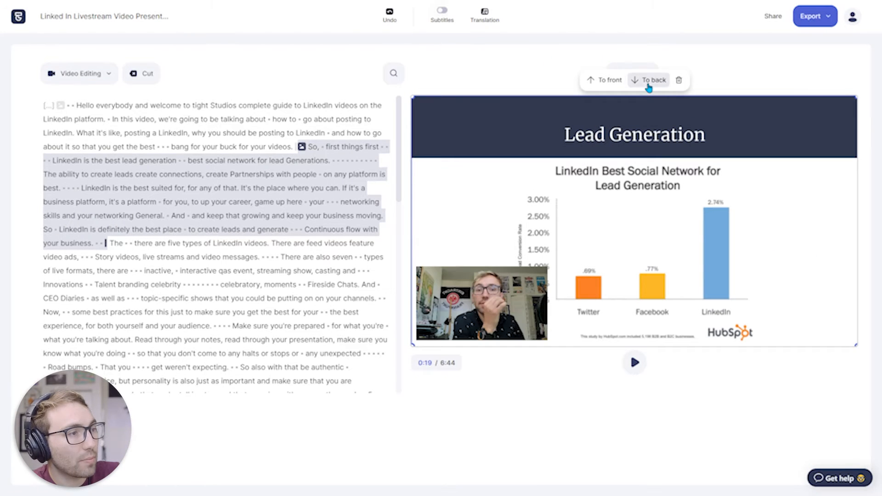
- Play the video across the transition from the title slide to the Lead Generation slide
left_click(180, 145)
key("space")
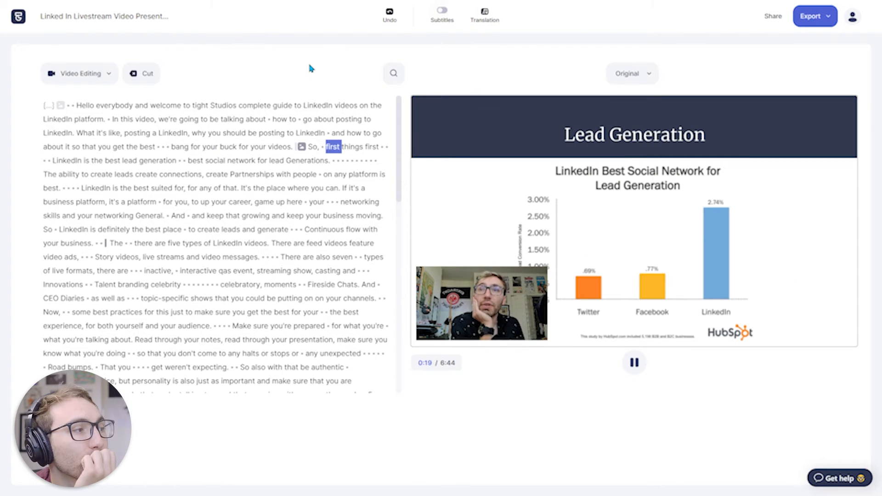
key("space")
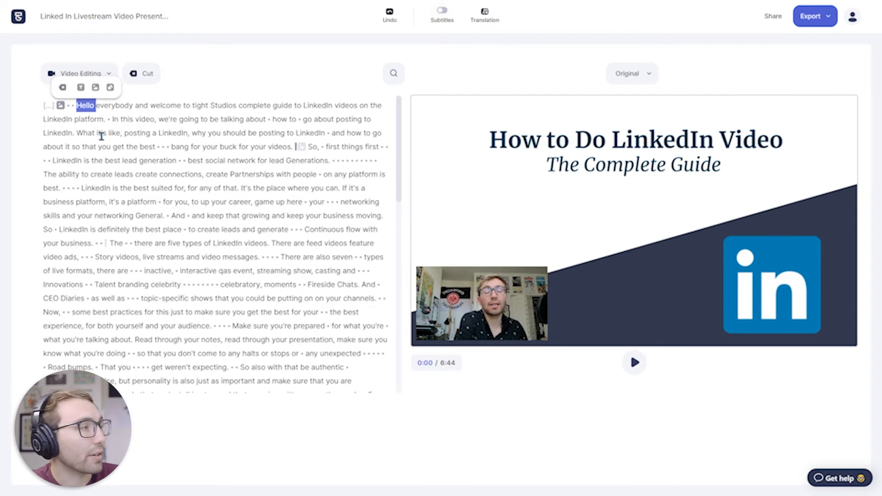
- Add a text element with the presenter's name over the intro passage ending at "bang for your buck for your videos"
left_click(479, 297)
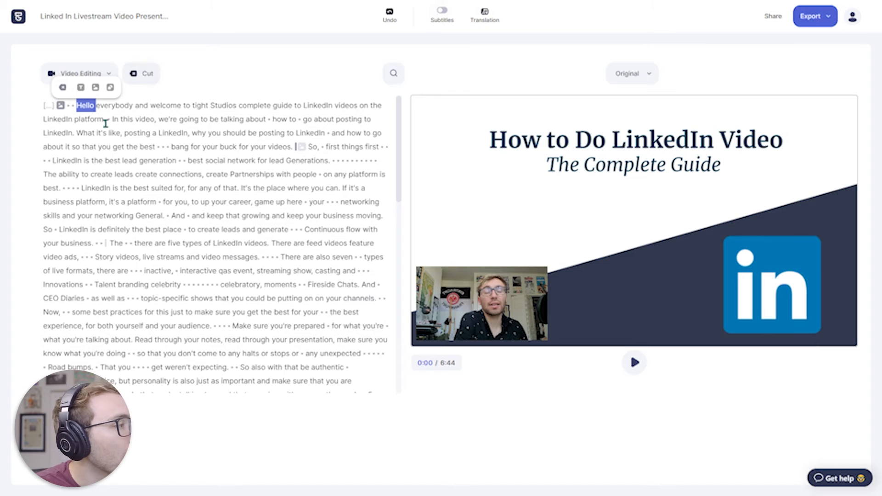
left_click_drag(68, 106, 293, 148)
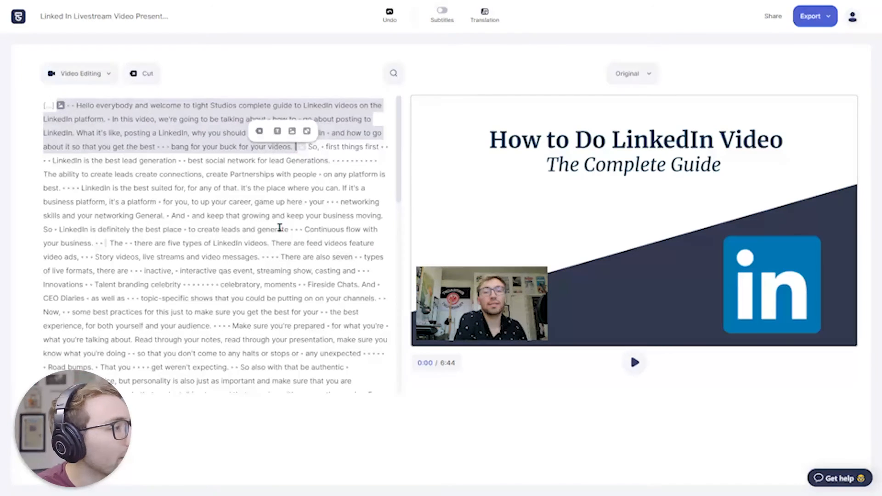
left_click(277, 131)
left_click(641, 220)
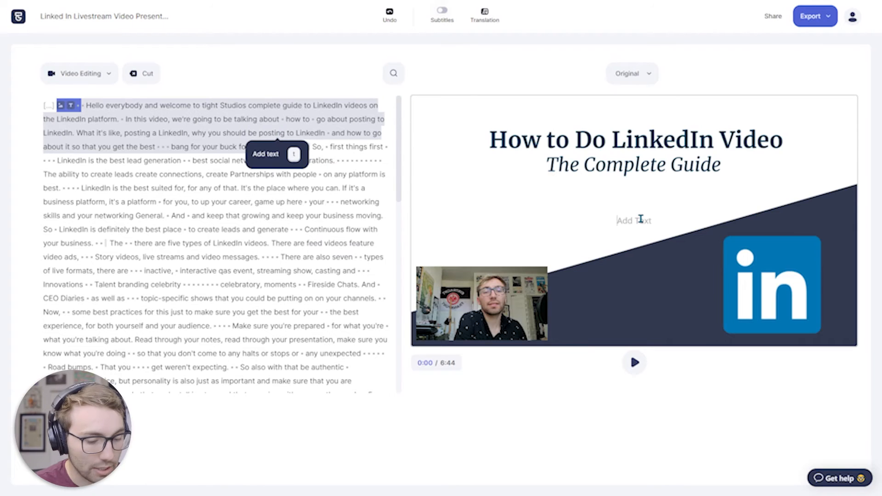
type("Alex Velez")
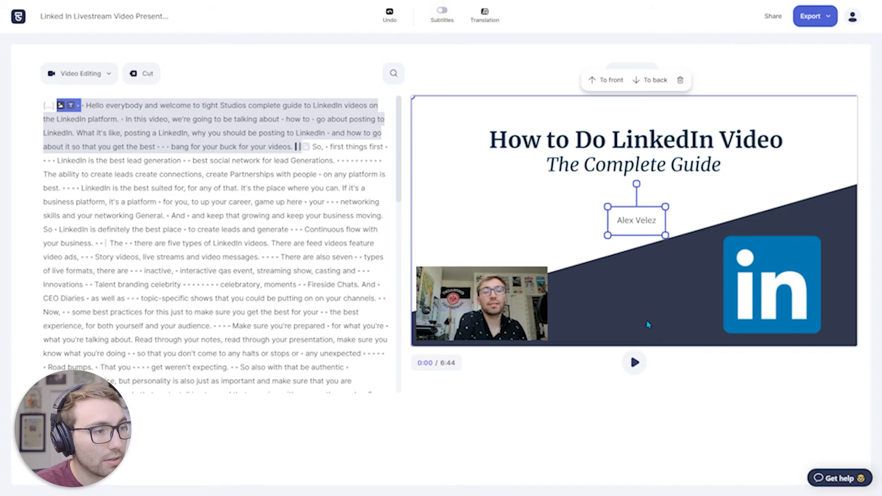
- Move the presenter's name text beside the webcam video's lower right and set its font to Epilogue
left_click_drag(643, 222, 584, 327)
left_click(584, 328)
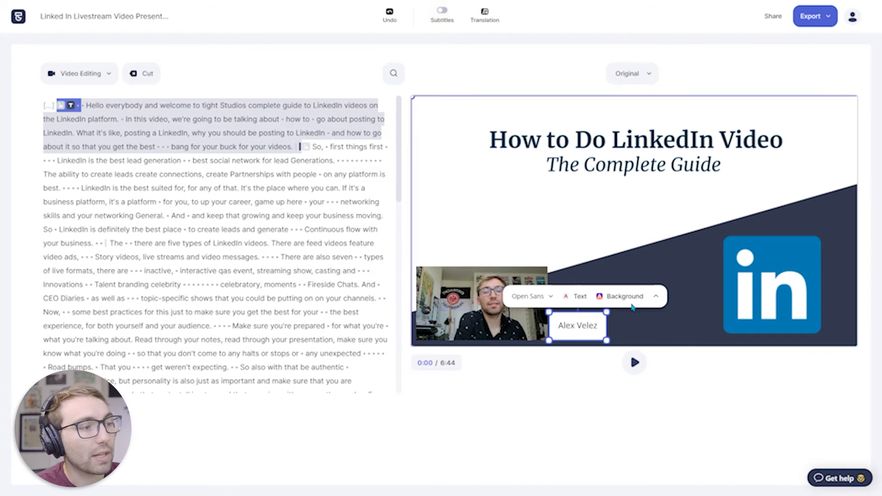
left_click(548, 295)
scroll(536, 334, "down", 3)
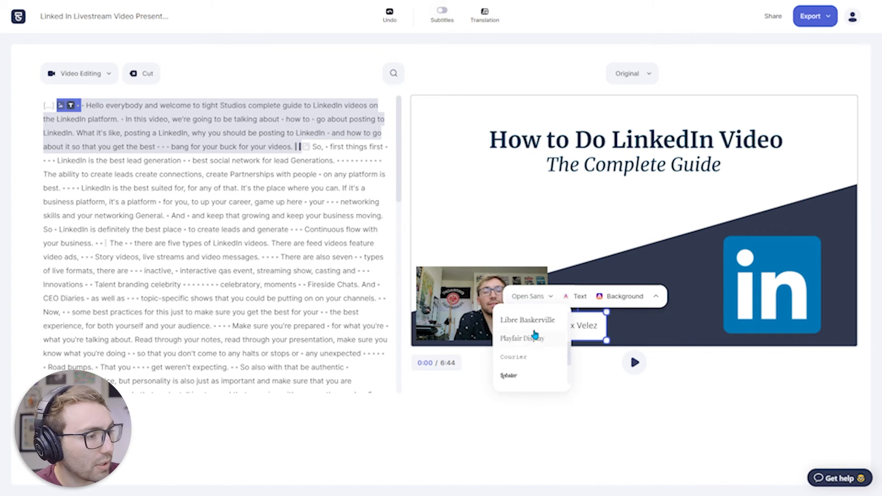
scroll(536, 335, "up", 4)
left_click(515, 357)
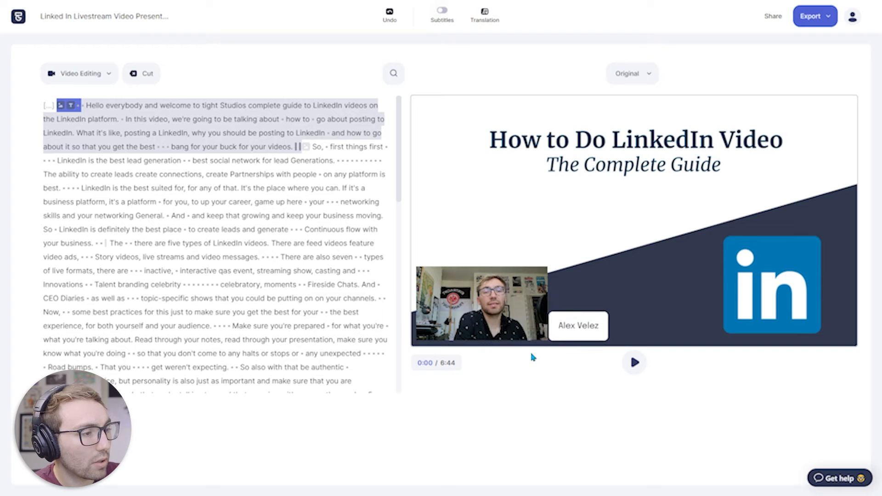
- Turn off the name text's background and change its text colour to white
left_click(618, 296)
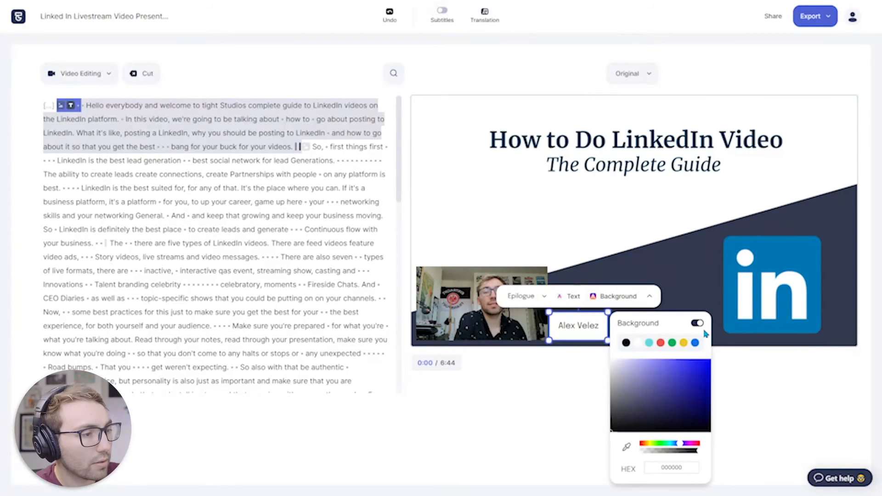
left_click(697, 323)
left_click(580, 312)
left_click(577, 296)
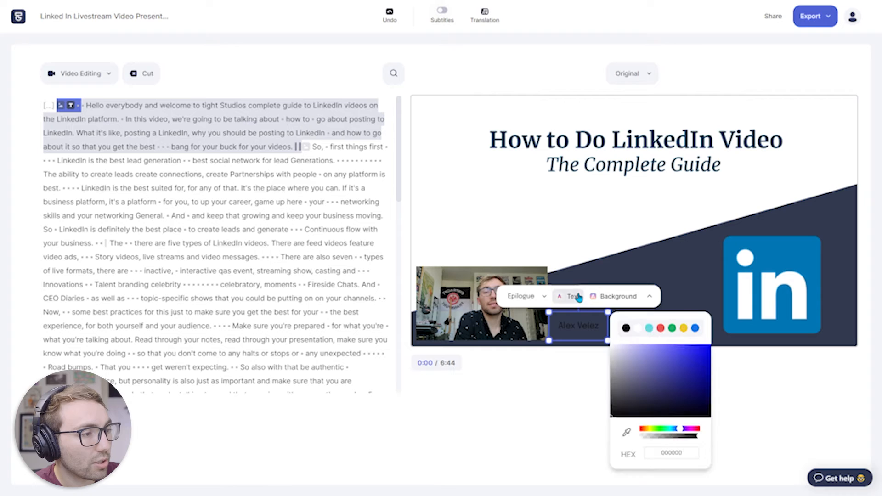
left_click(636, 329)
- Insert "By:" before the presenter's name and nudge the text slightly down and left beside the webcam video
type("B")
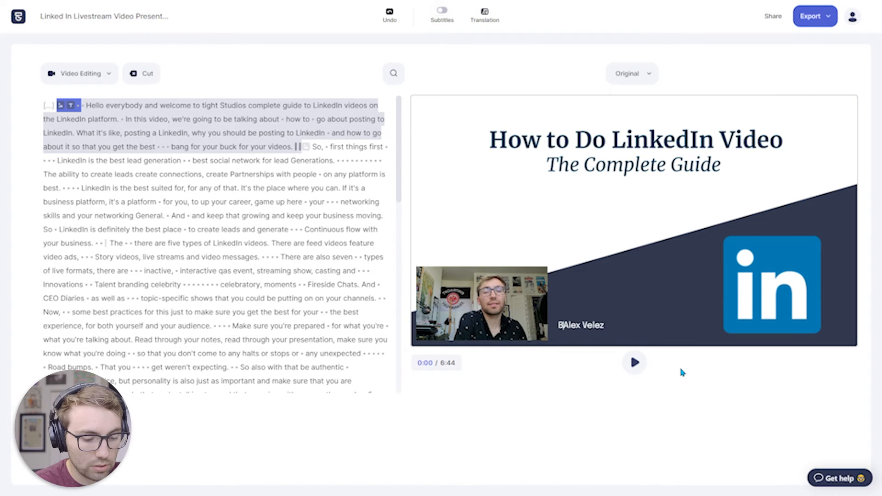
type("y:")
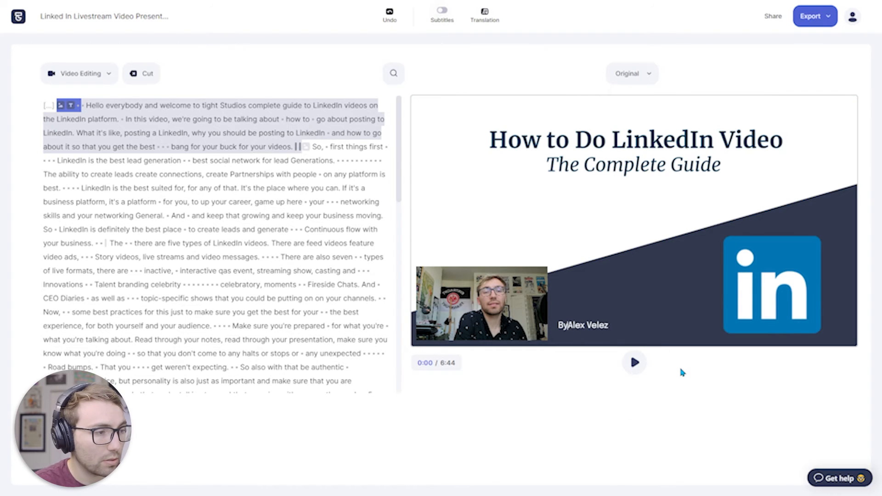
key("Escape")
left_click_drag(590, 335, 583, 340)
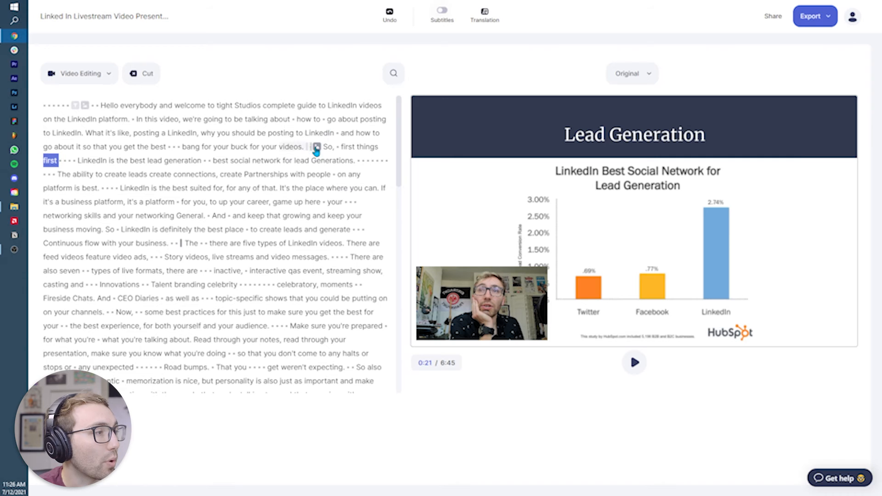
- Add a flat arrow element over the passage from "So, first things first" to "flow with your business"
left_click_drag(322, 147, 180, 243)
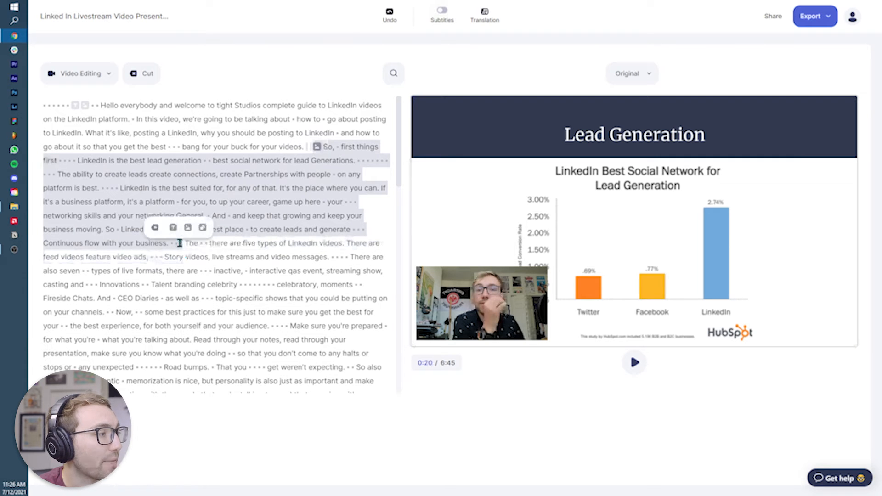
left_click(202, 228)
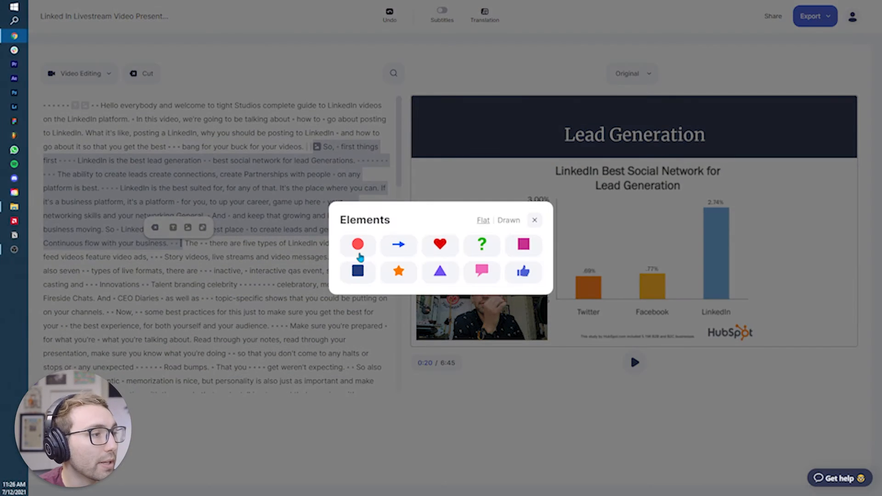
left_click(400, 251)
- Move and rotate the arrow so it points down-left at the top of the LinkedIn bar in the chart
left_click_drag(453, 115, 757, 240)
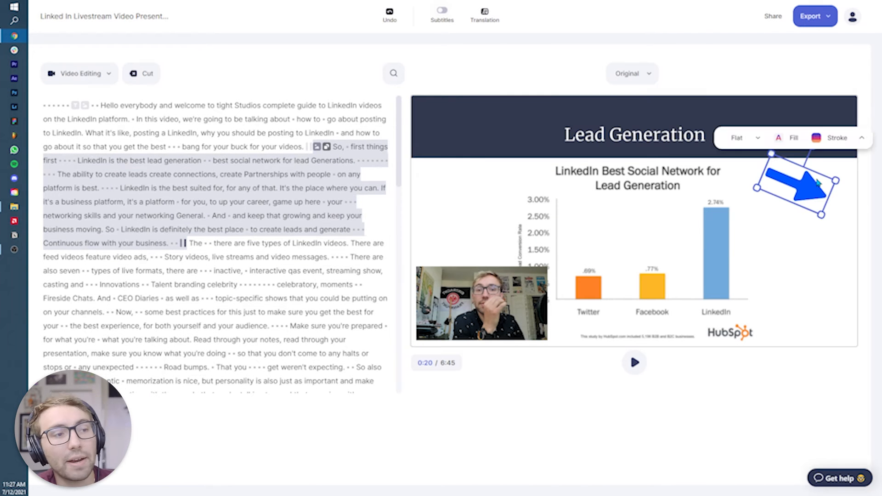
left_click_drag(811, 145, 878, 396)
left_click_drag(789, 183, 760, 192)
left_click(807, 351)
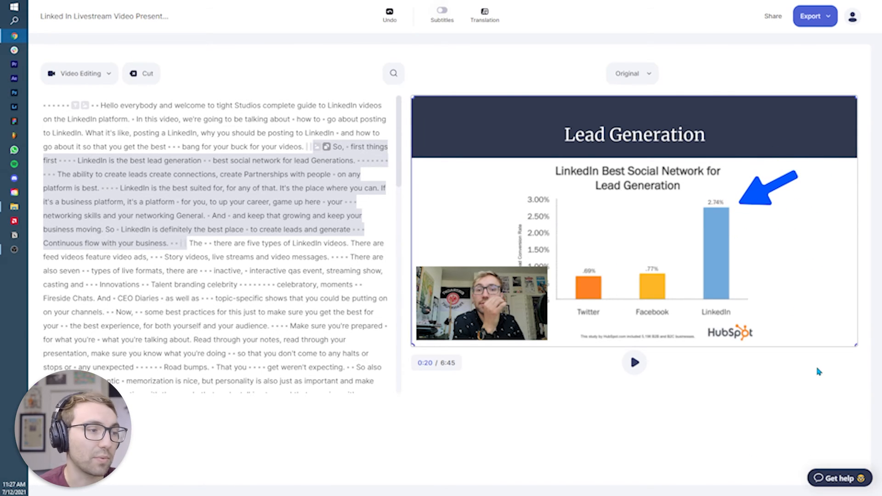
- Set the chart arrow's fill to black and its stroke to yellow
left_click(768, 188)
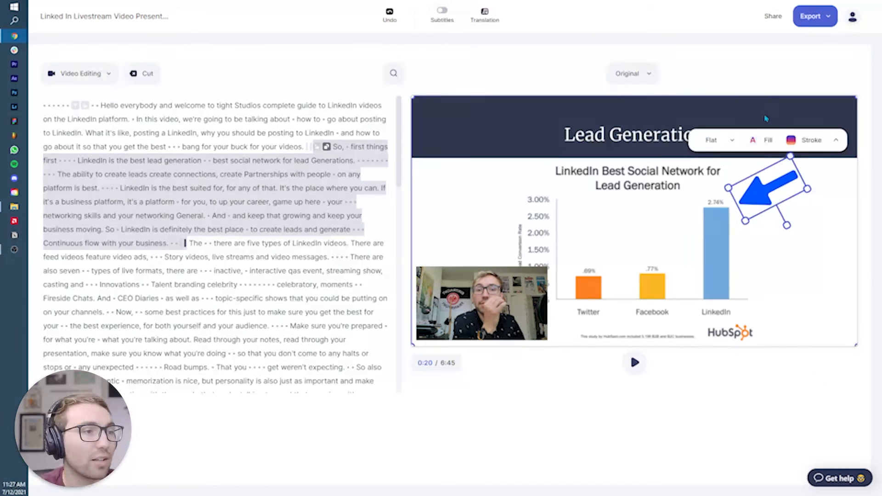
left_click(763, 140)
left_click(788, 186)
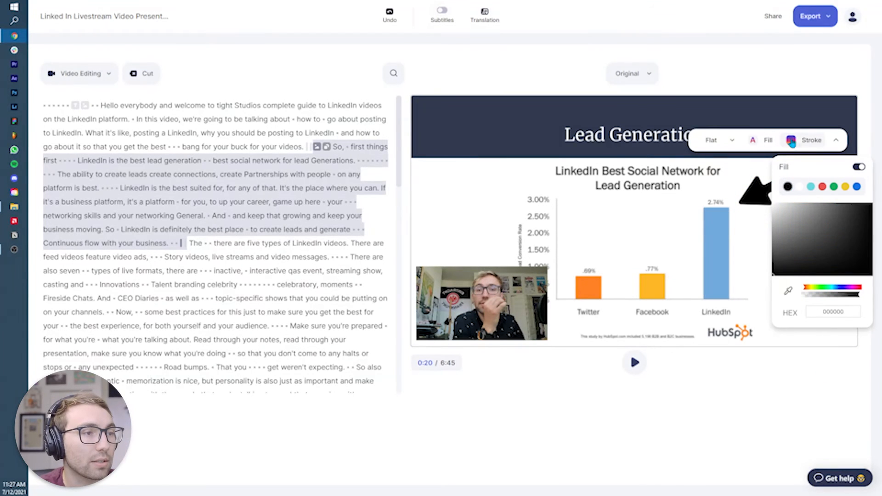
left_click(791, 141)
left_click(845, 187)
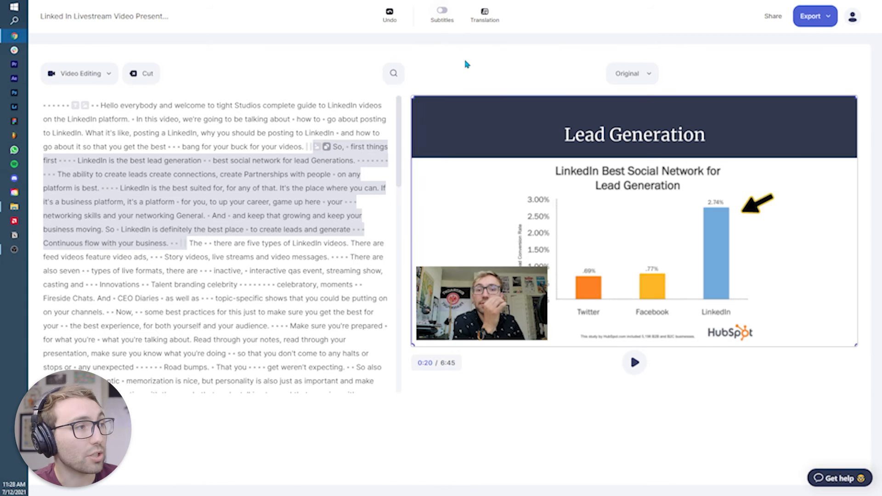
- Turn on static subtitles and briefly play the video to preview them
left_click(441, 16)
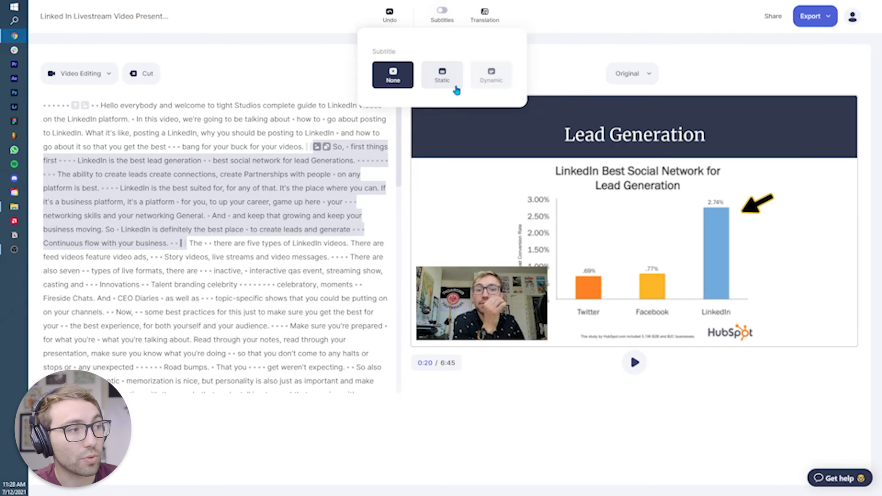
left_click(454, 82)
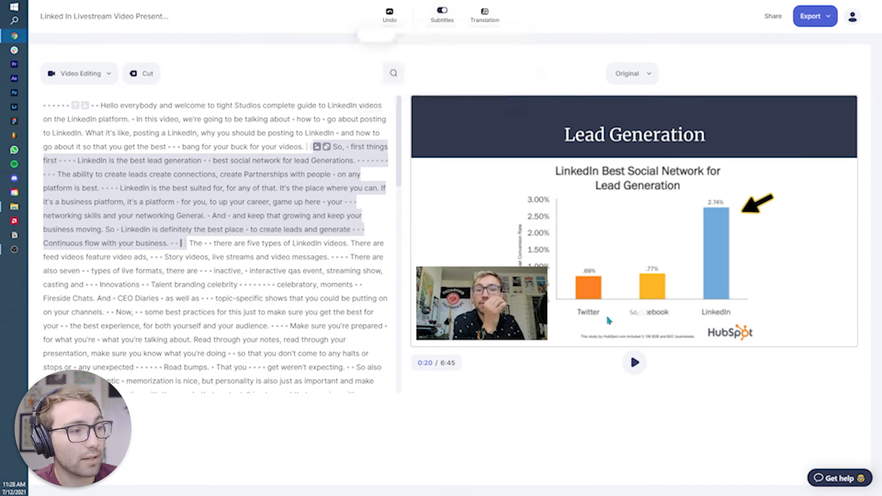
left_click(634, 363)
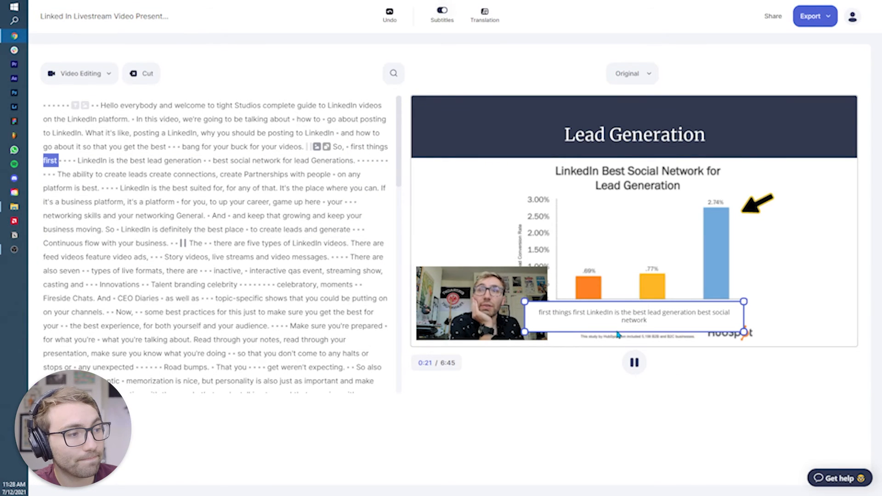
left_click(634, 362)
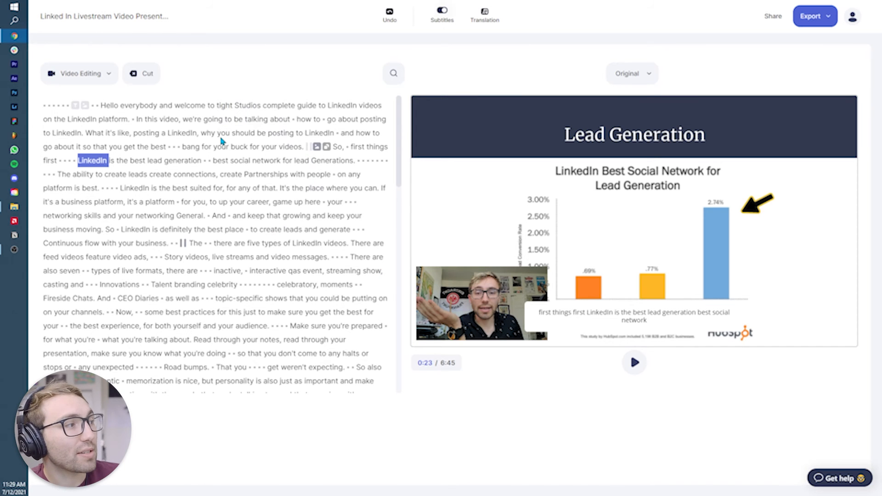
- Correct the transcript word "tight" in the opening sentence to "Type"
double_click(218, 105)
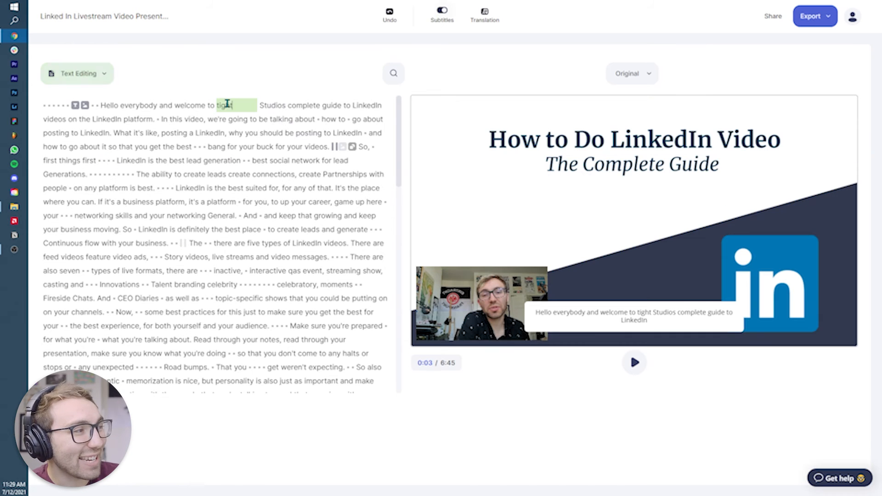
key("Return")
key("Return")
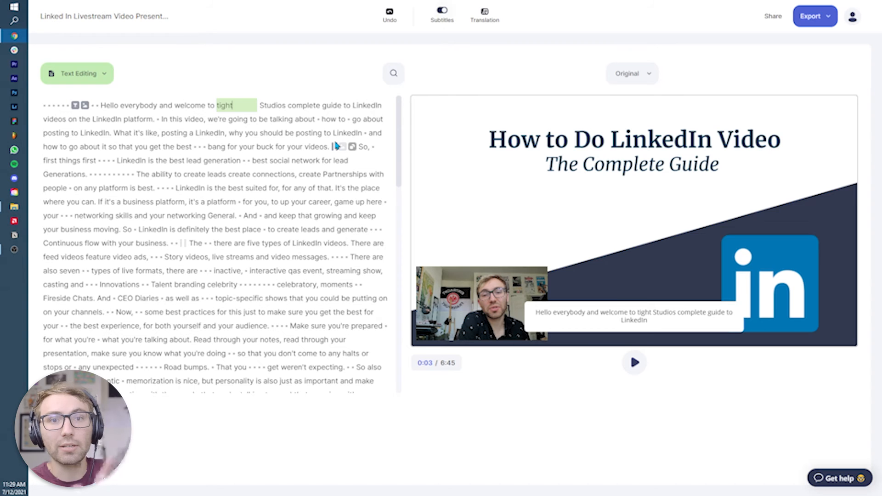
key("Return")
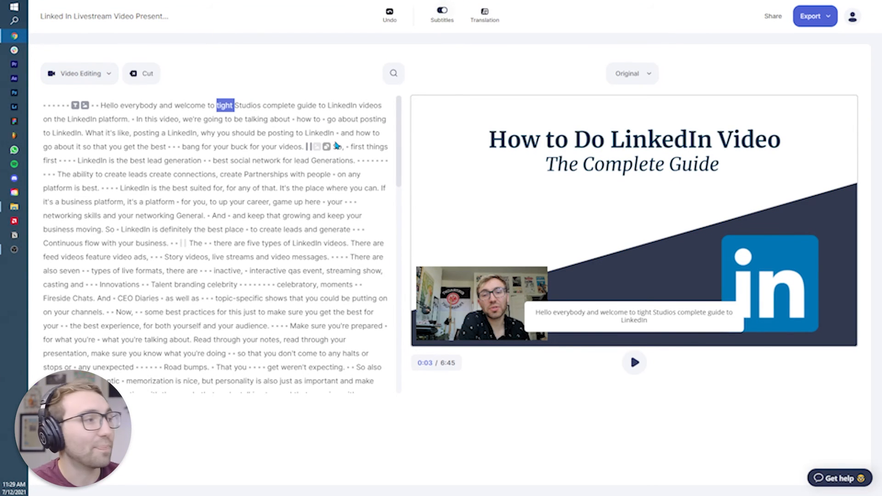
key("Return")
key("BackSpace")
key("BackSpace")
key("BackSpace")
key("BackSpace")
key("BackSpace")
type("Type")
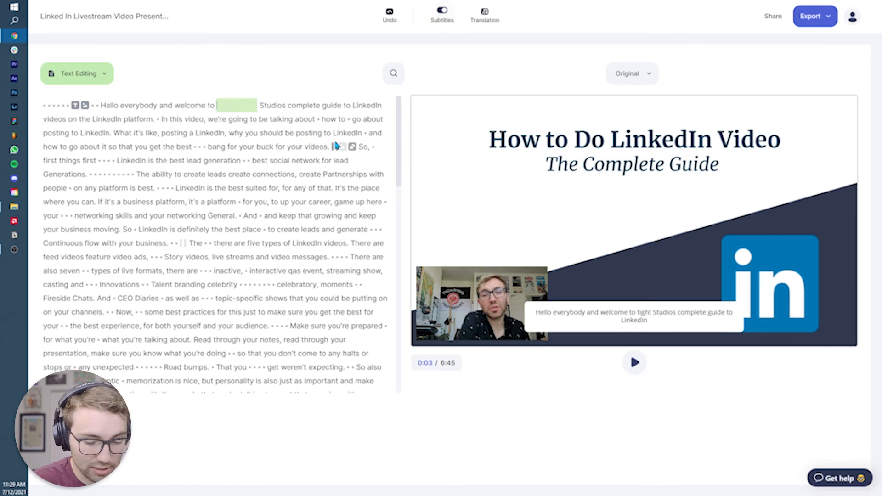
- Change "Studios" to "Studio's" in the transcript's opening sentence and finish text editing
key("Right")
key("Right")
key("Right")
key("Right")
key("Right")
key("Right")
key("Right")
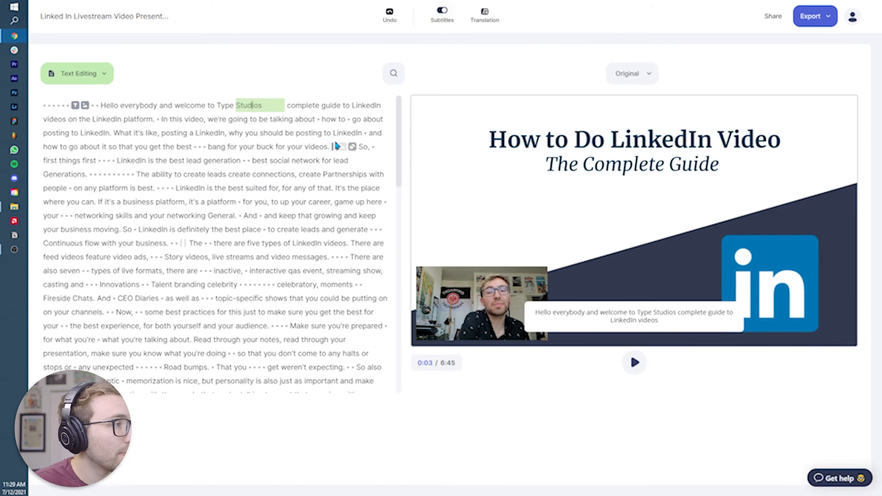
type("'")
key("Escape")
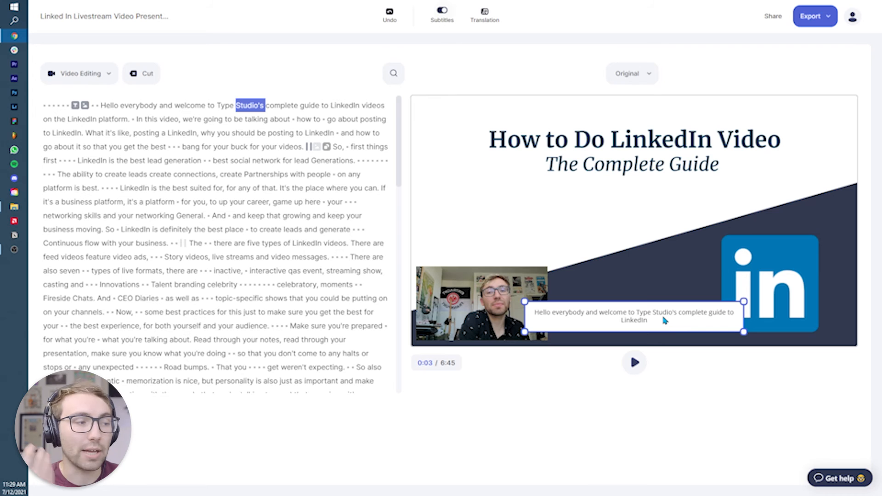
- Raise the webcam video slightly, and shrink the subtitle box to fit directly beneath it in the slide's lower-left corner
left_click(621, 322)
left_click_drag(742, 302, 534, 249)
left_click_drag(525, 297, 526, 274)
left_click_drag(481, 300, 483, 301)
left_click_drag(499, 251, 575, 328)
left_click_drag(658, 316, 641, 320)
left_click(633, 329)
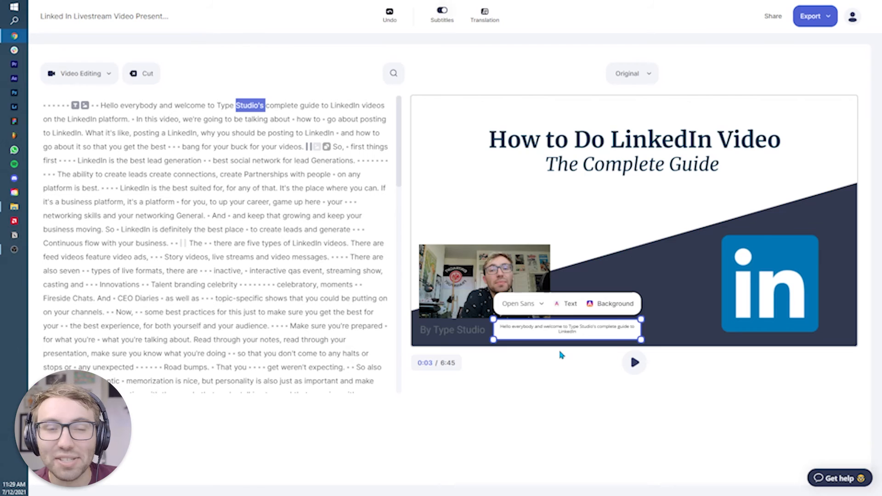
left_click_drag(540, 336, 532, 338)
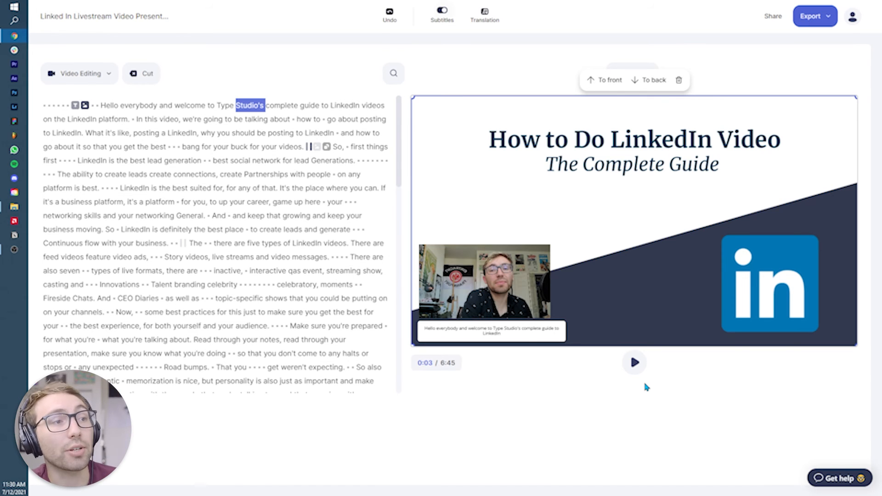
- Open the project's export page, briefly preview the video and its transcript, and download the video
left_click(812, 21)
left_click(820, 48)
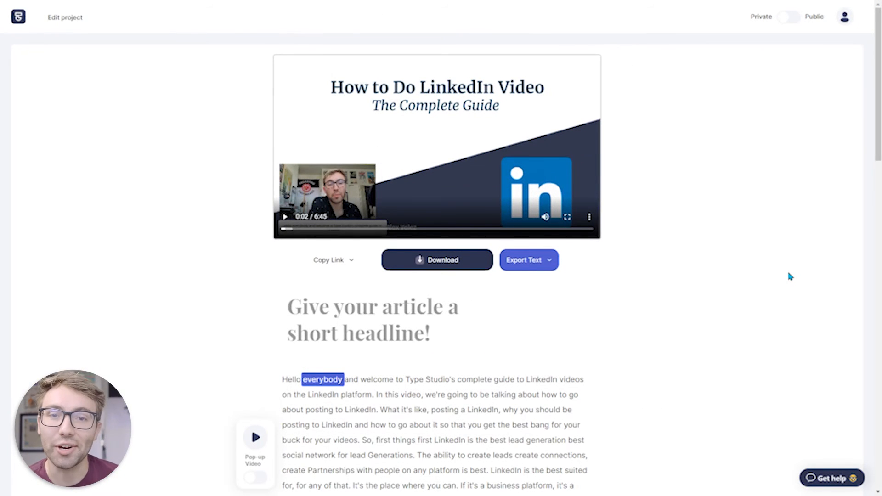
left_click(283, 219)
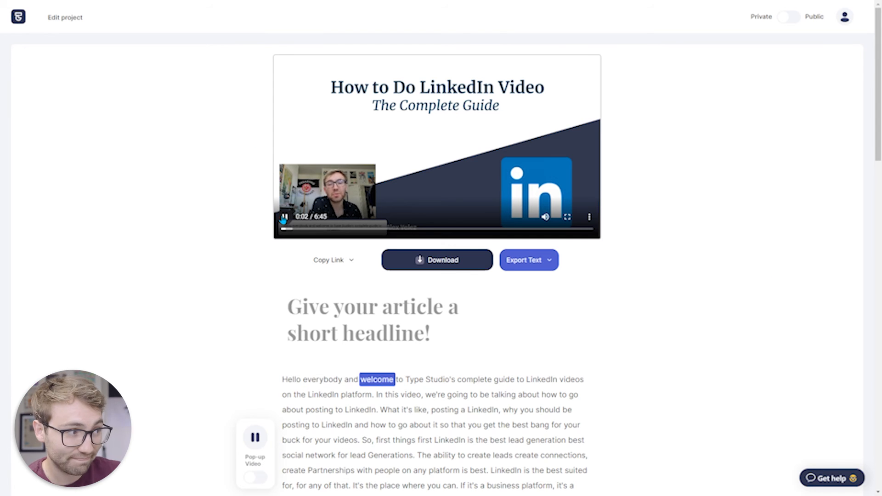
left_click(283, 219)
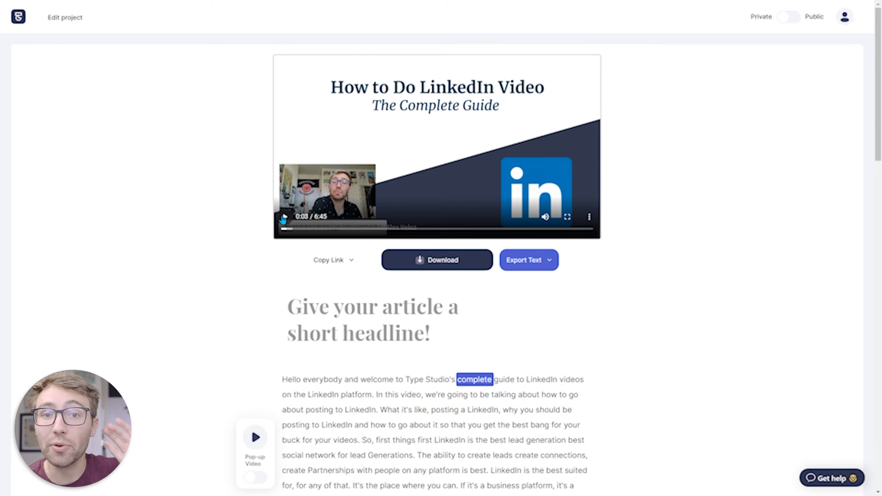
scroll(644, 406, "down", 2)
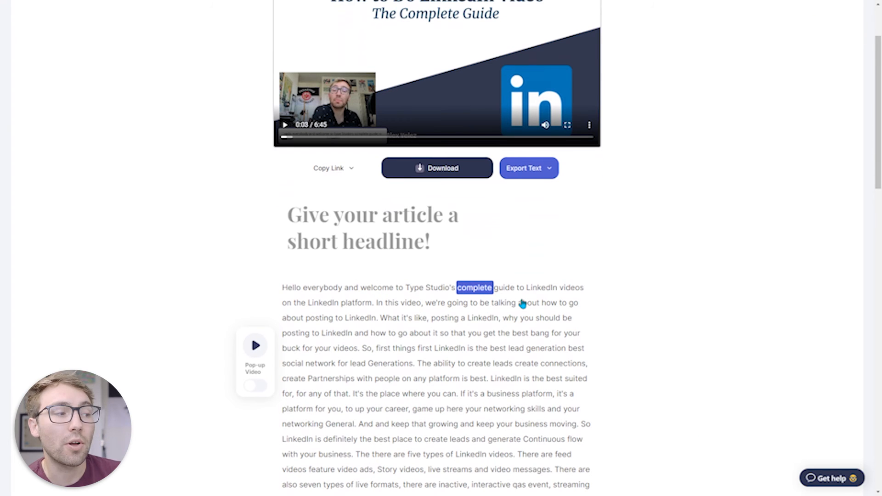
scroll(696, 335, "up", 2)
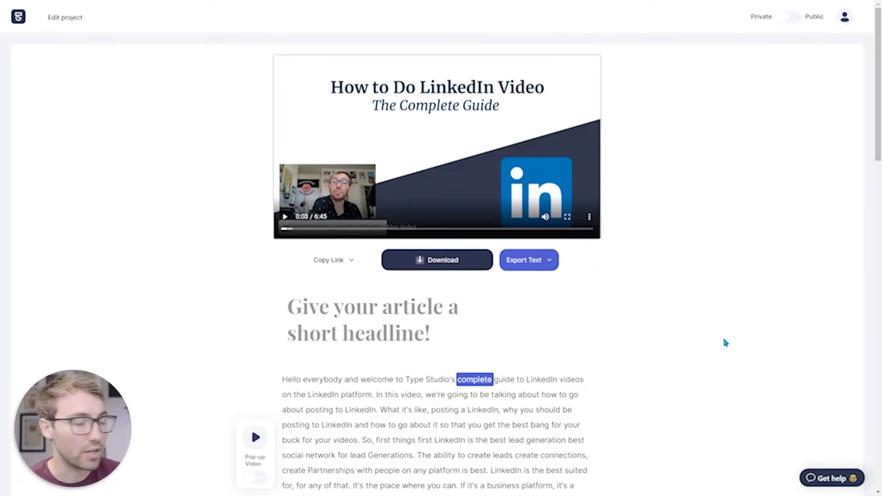
left_click(453, 264)
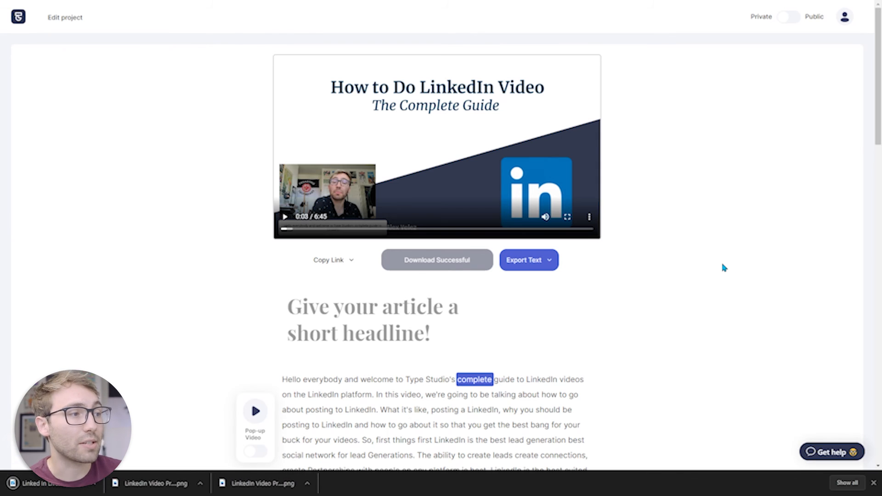
- Make the project public and copy both its share link and the embed snippet with text shown
left_click(788, 18)
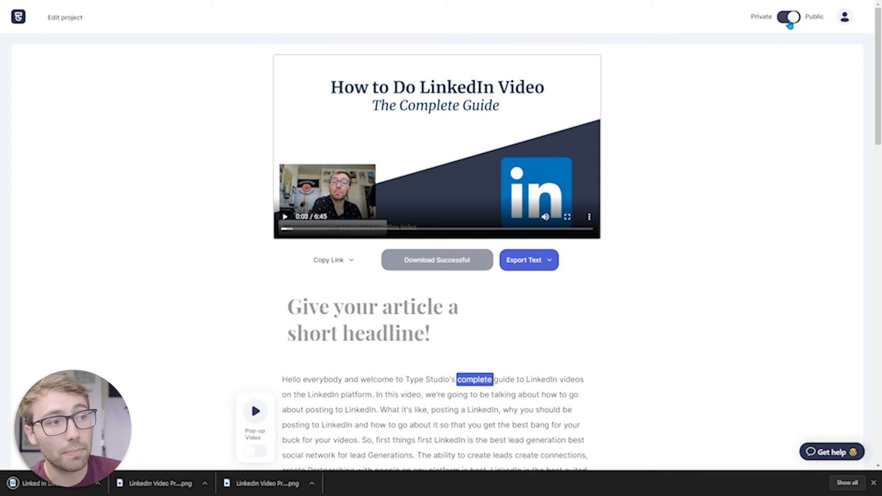
left_click(331, 262)
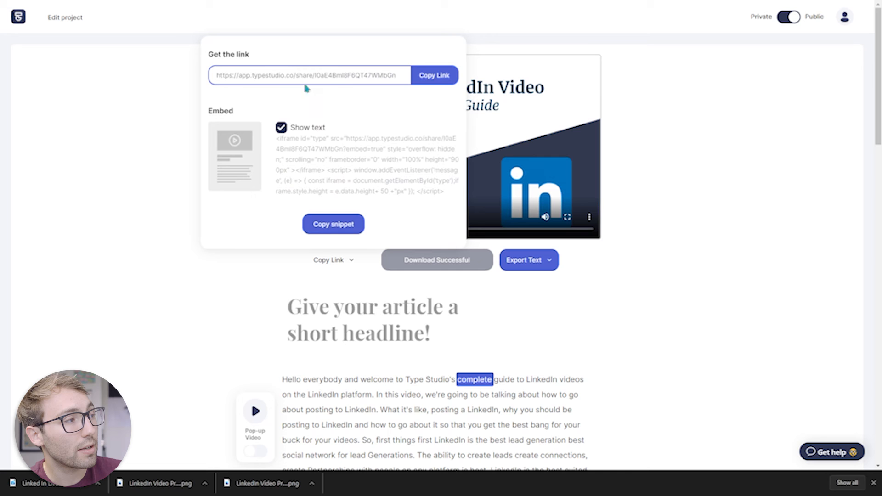
left_click(433, 82)
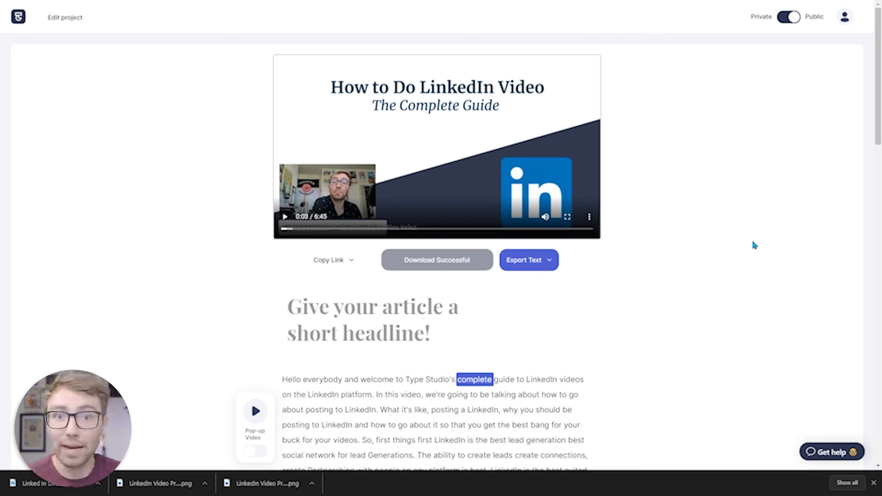
left_click(342, 260)
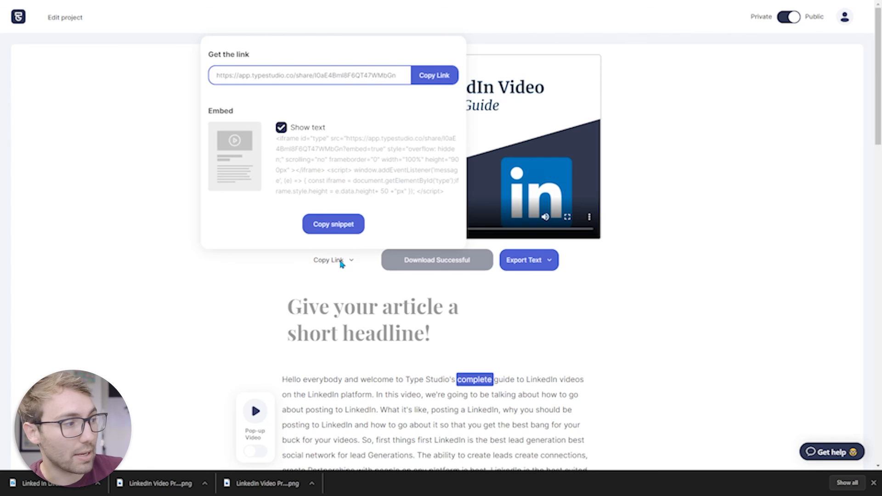
left_click(324, 225)
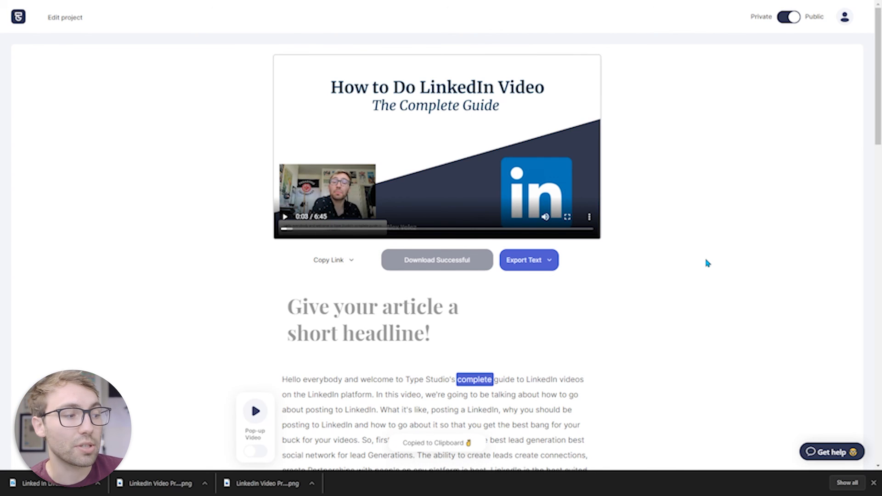